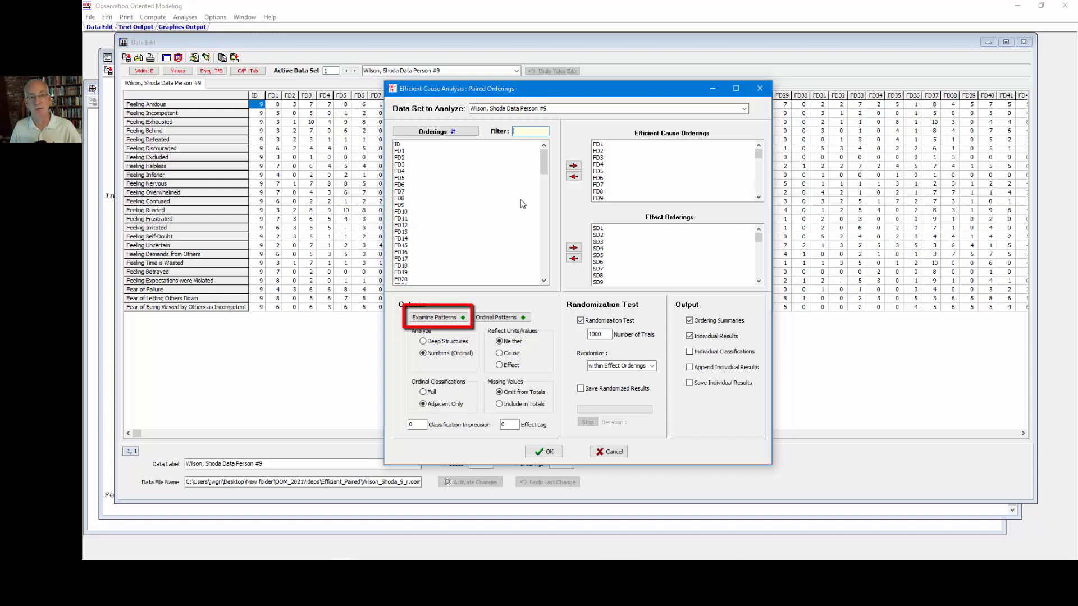
- Open the pattern examination window for the paired orderings and plot the Feeling Anxious observation
left_click(446, 318)
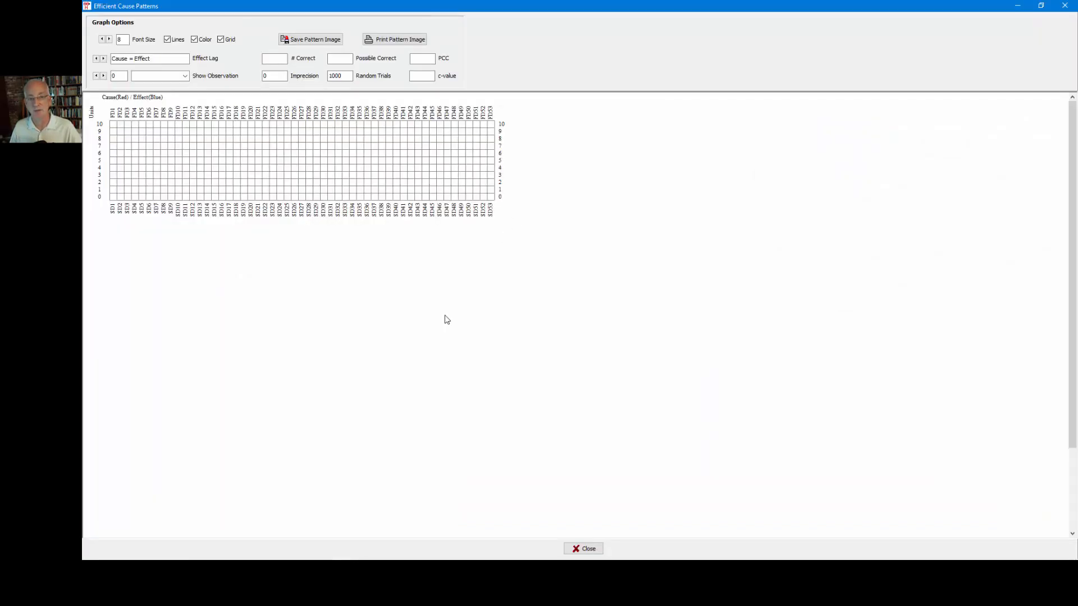
left_click(1041, 7)
left_click(738, 133)
left_click(188, 79)
left_click(174, 95)
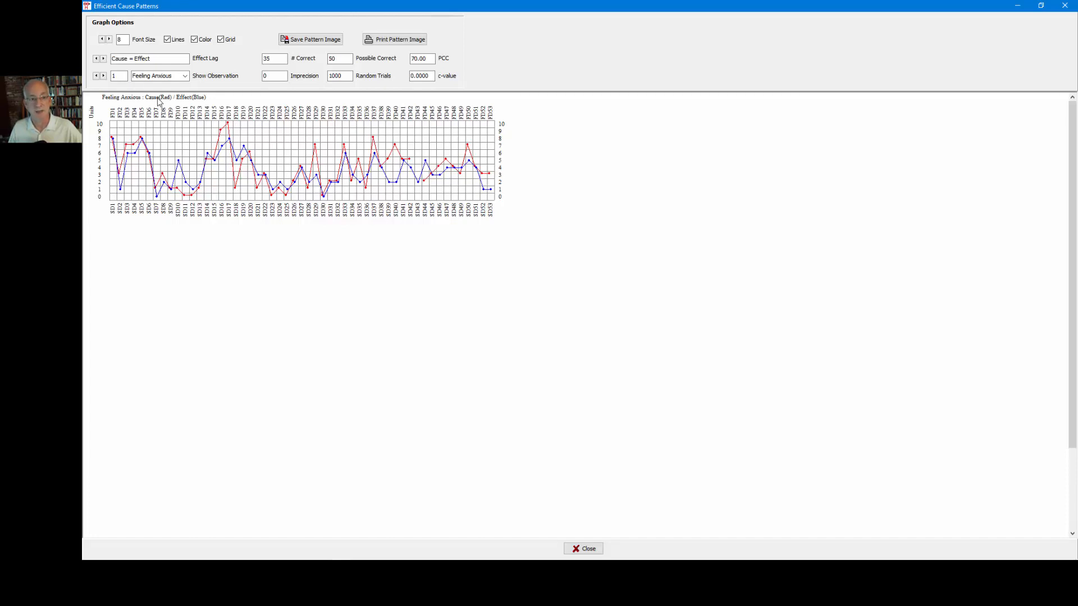
- Set the pattern graph's font size to 13
left_click(109, 40)
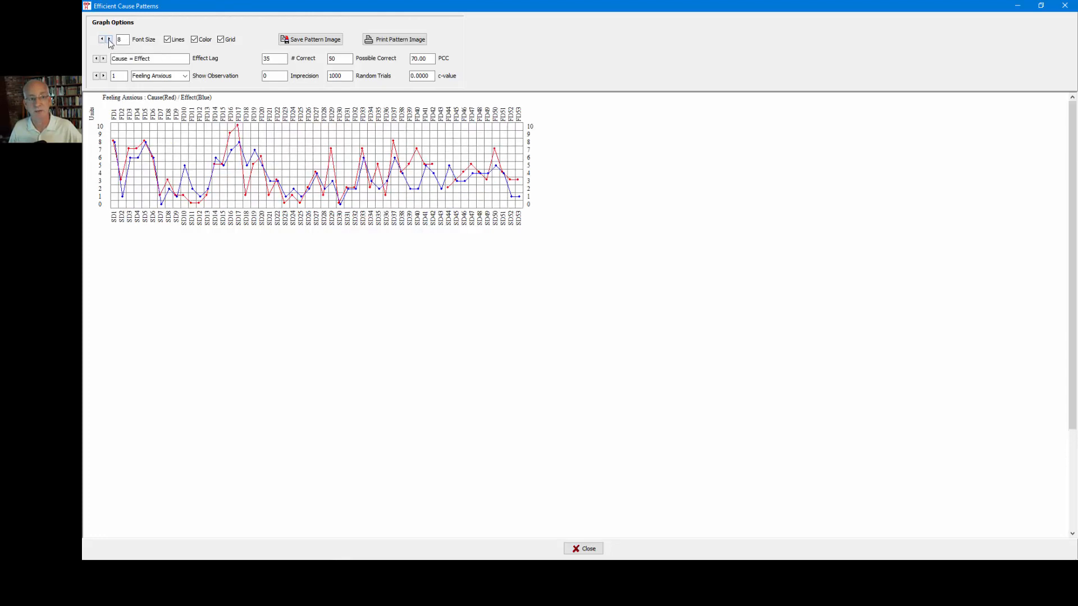
left_click(109, 40)
left_click(110, 40)
left_click(110, 40)
left_click(110, 39)
left_click(109, 40)
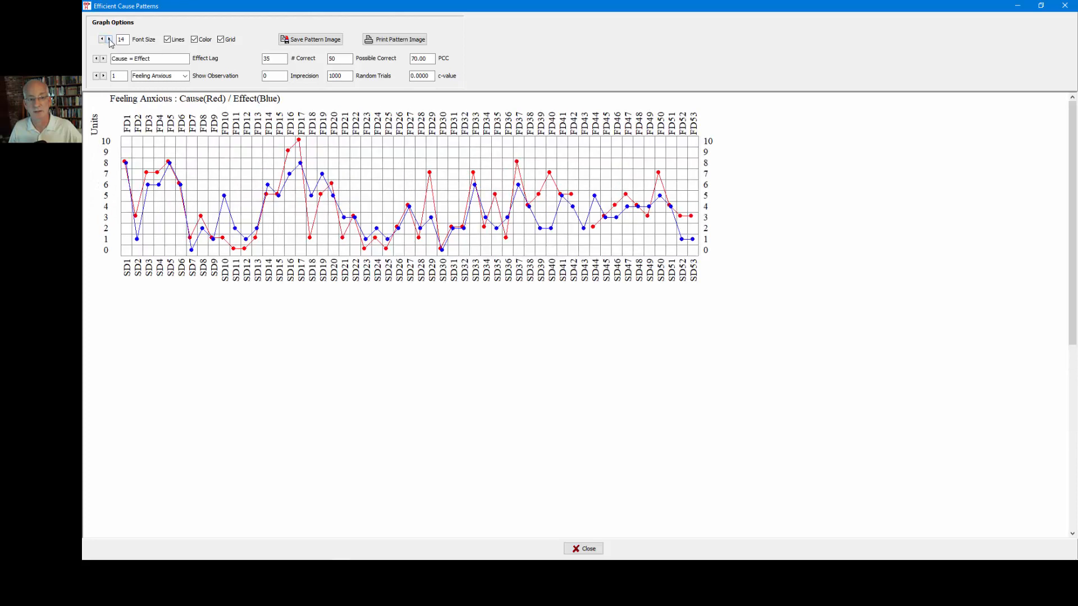
left_click(109, 39)
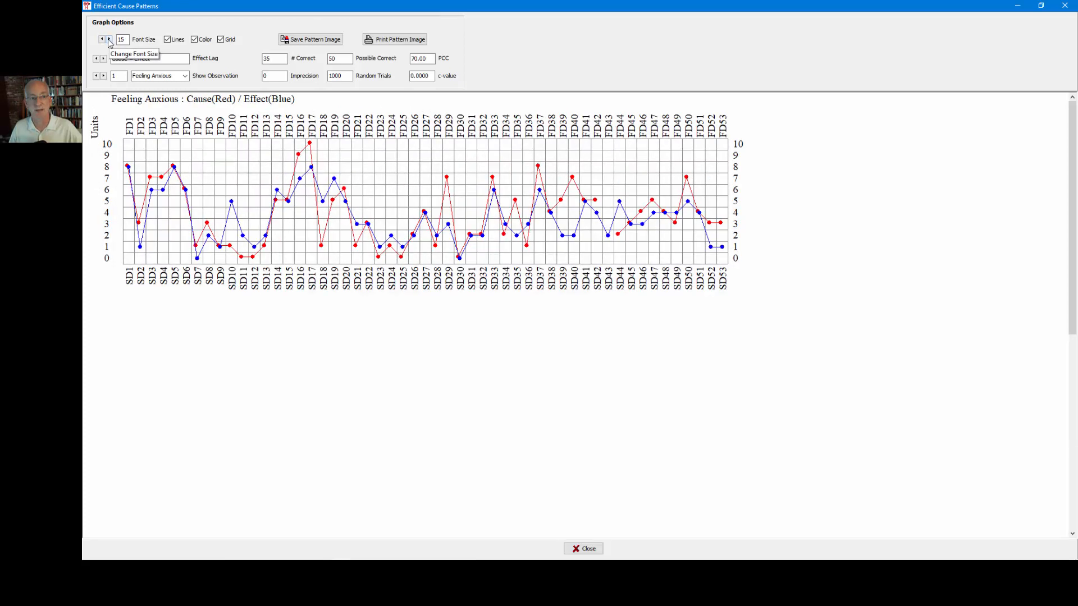
left_click(102, 40)
left_click(102, 40)
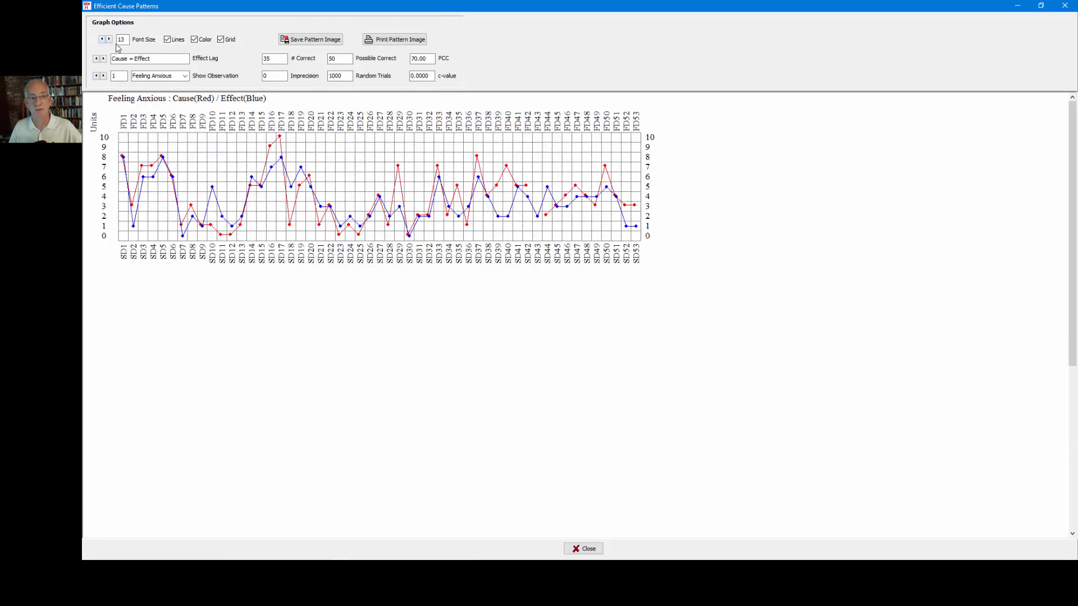
- Hide the graph's grid, and preview the Feeling Anxious plot without color before restoring color
left_click(221, 39)
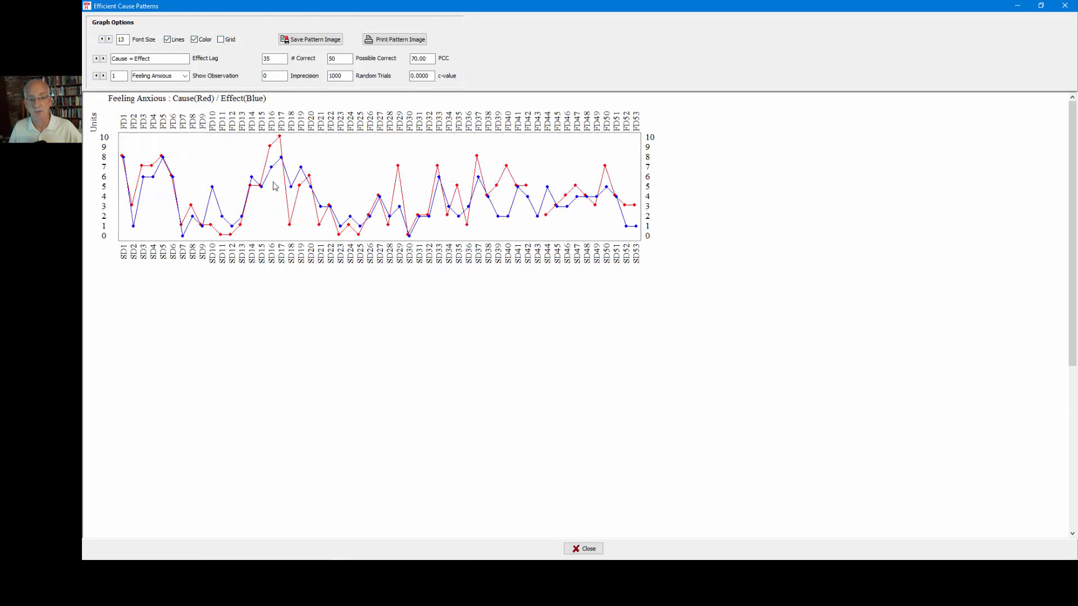
left_click(194, 39)
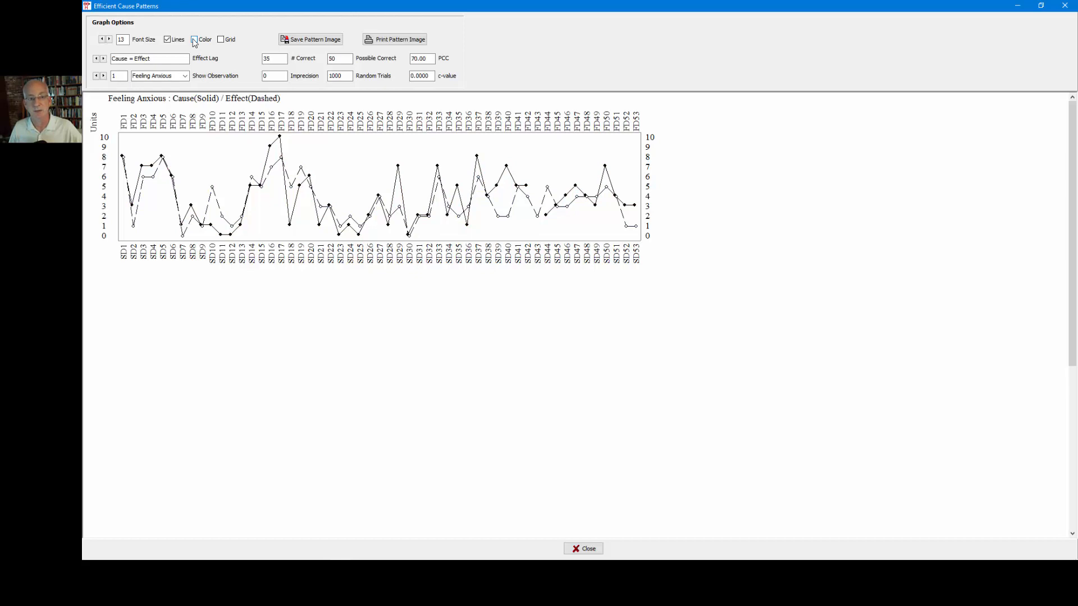
left_click(194, 40)
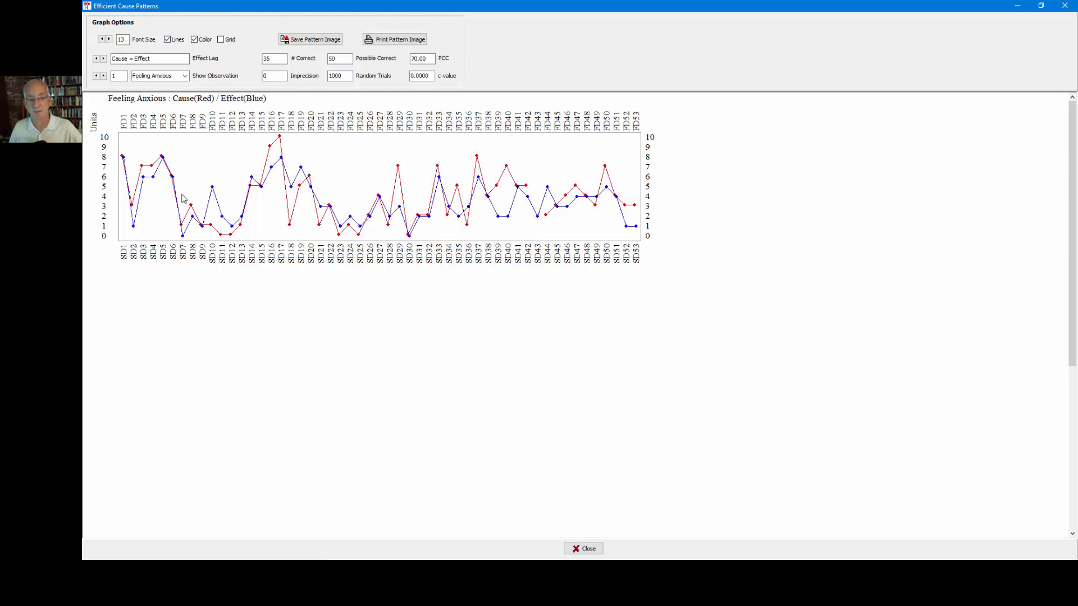
- Compare the Feeling Anxious plot with and without connecting lines, restoring both the grid and the lines
left_click(168, 40)
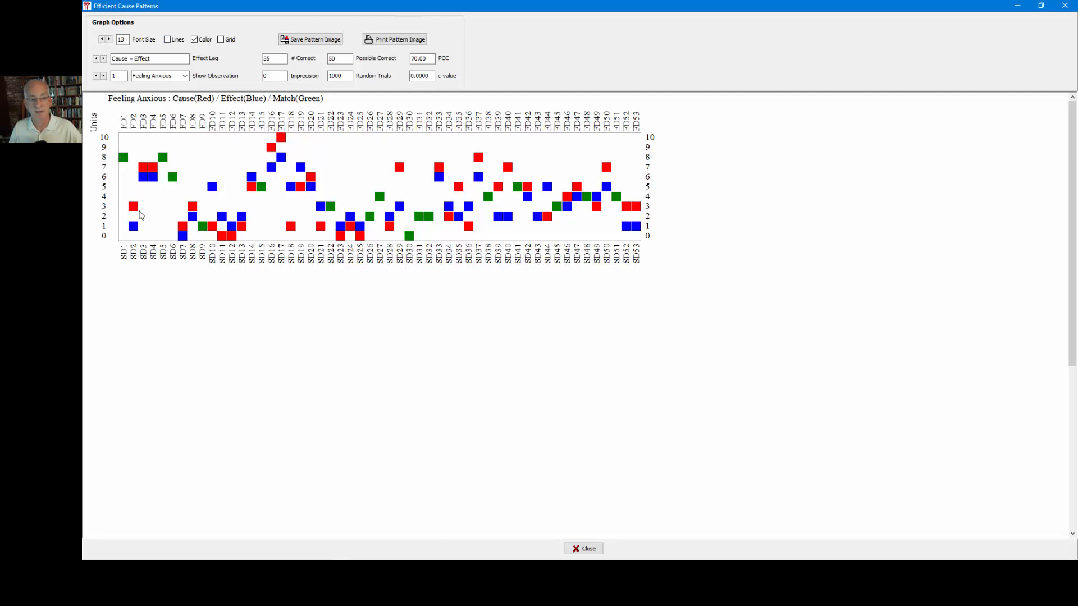
left_click(167, 40)
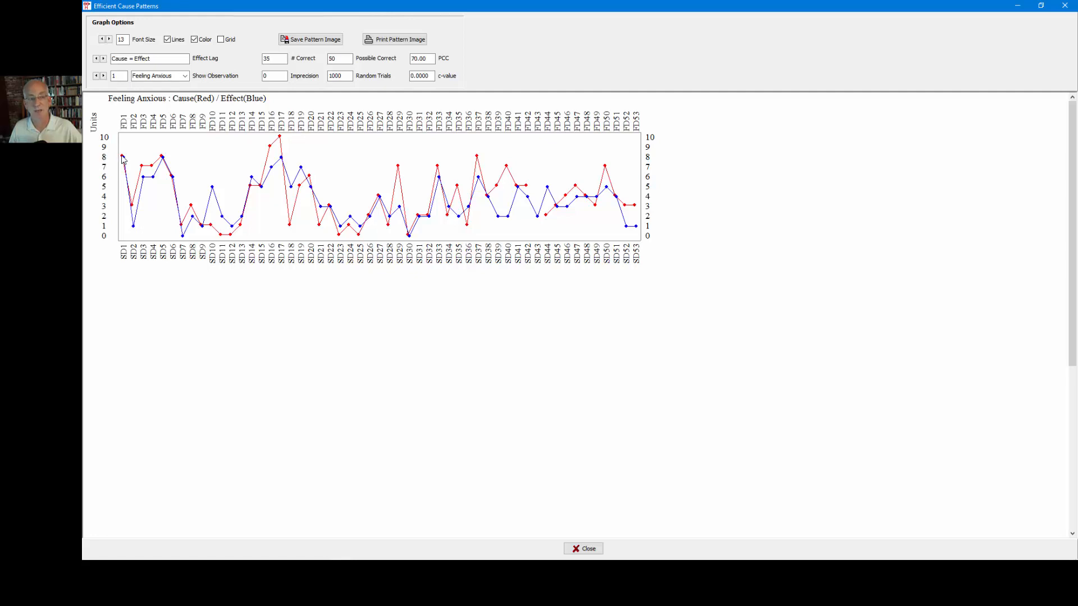
left_click(168, 39)
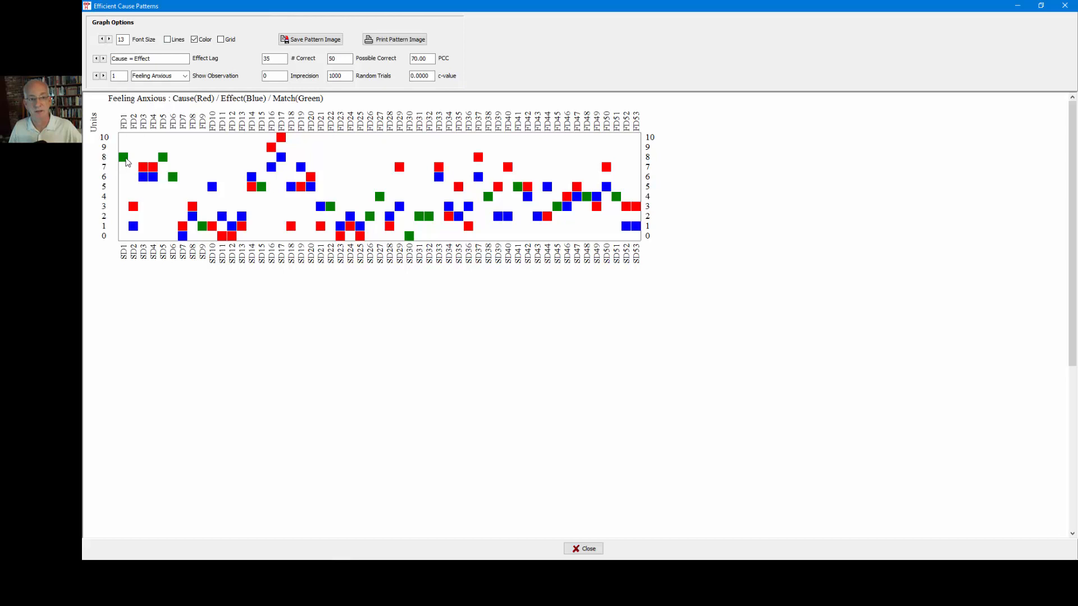
left_click(221, 40)
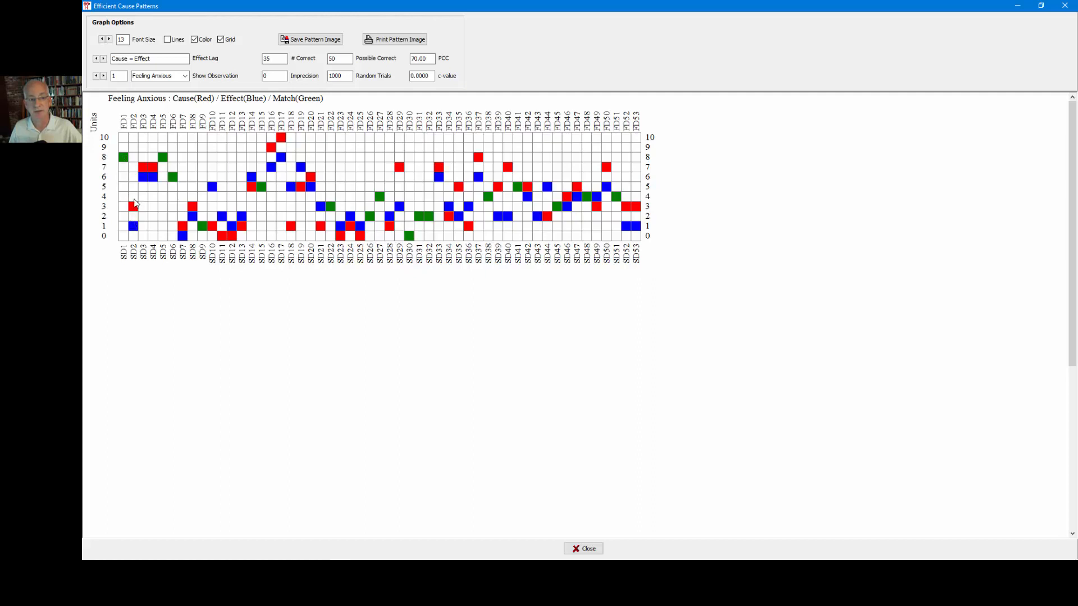
left_click(175, 43)
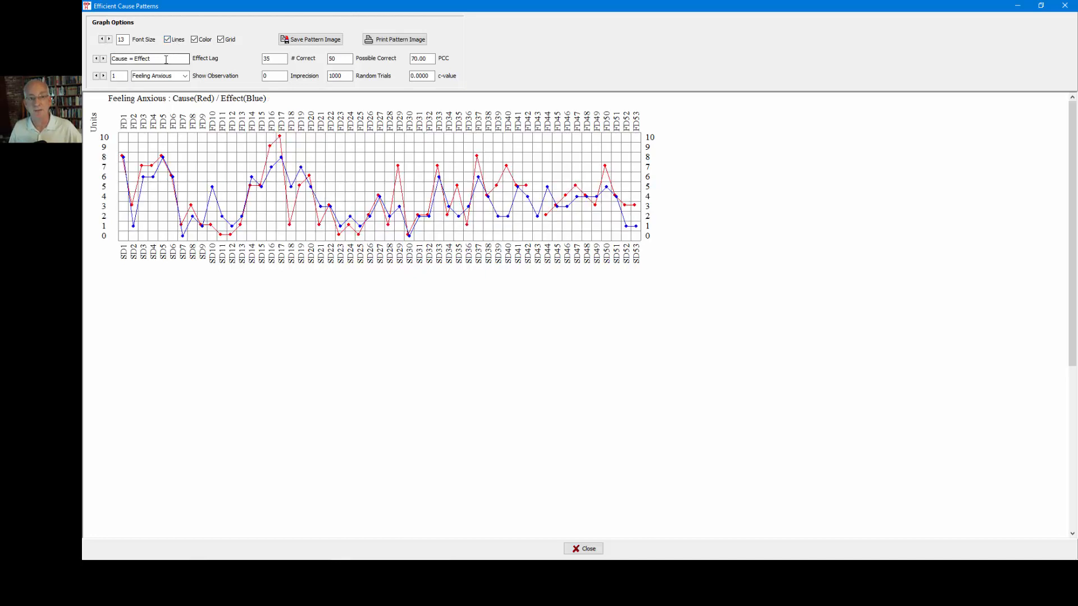
- Shift the effect orderings against the cause orderings by raising the effect lag to 8
left_click(98, 59)
left_click(98, 59)
left_click(97, 60)
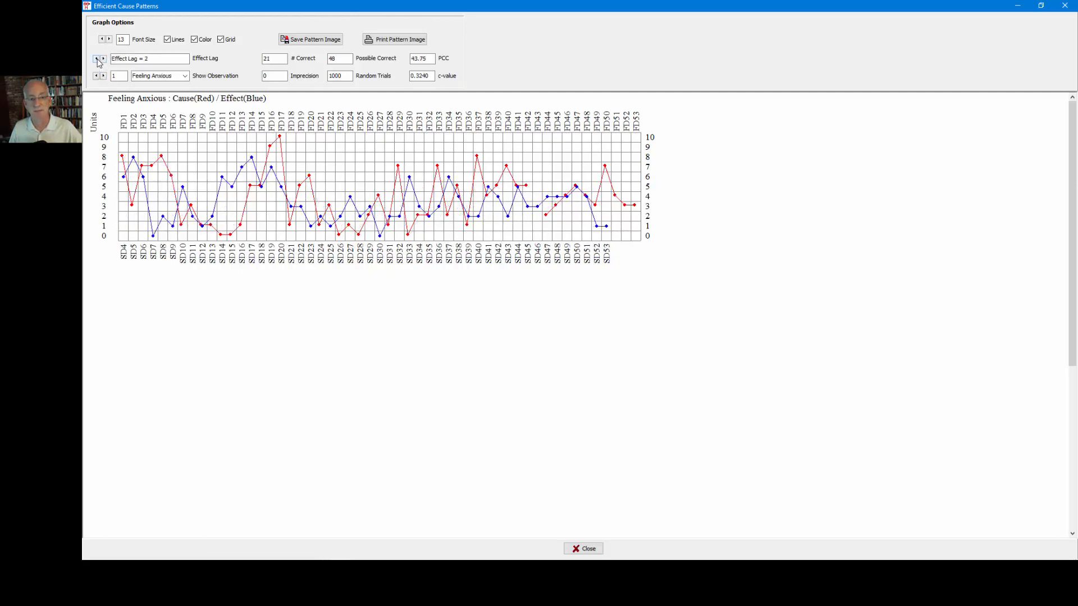
left_click(97, 61)
left_click(97, 60)
left_click(98, 60)
left_click(98, 60)
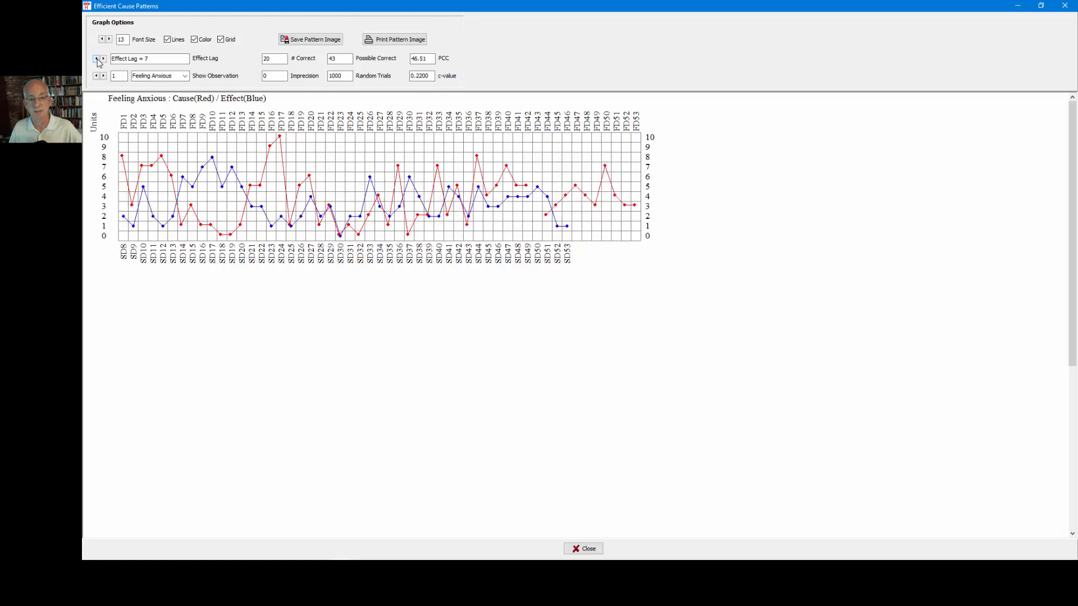
left_click(98, 60)
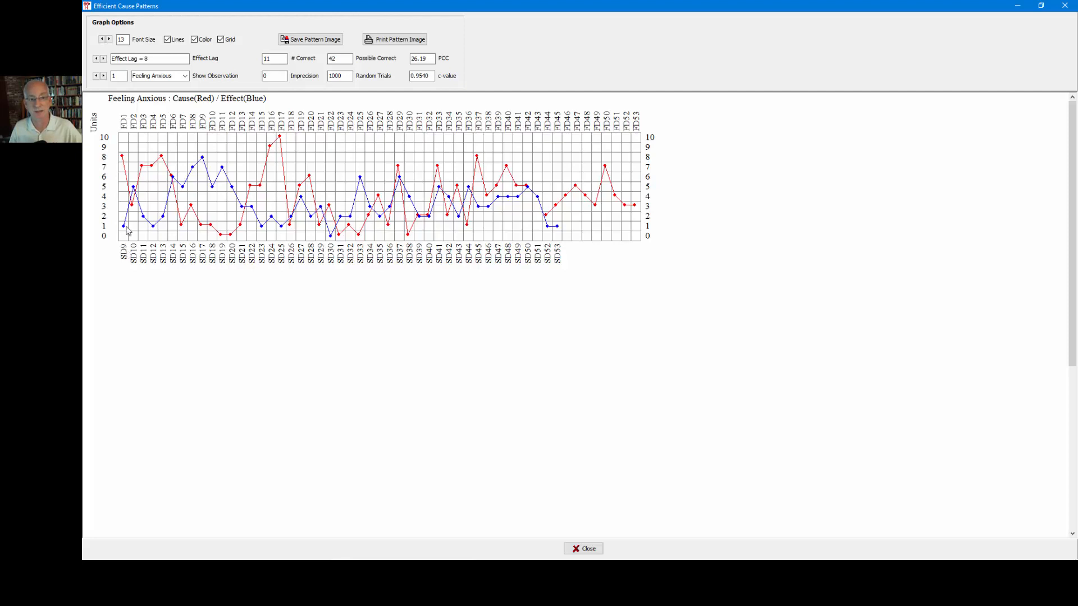
- Step the effect lag through other values and return it to 0
left_click(104, 59)
left_click(103, 58)
left_click(104, 58)
left_click(104, 58)
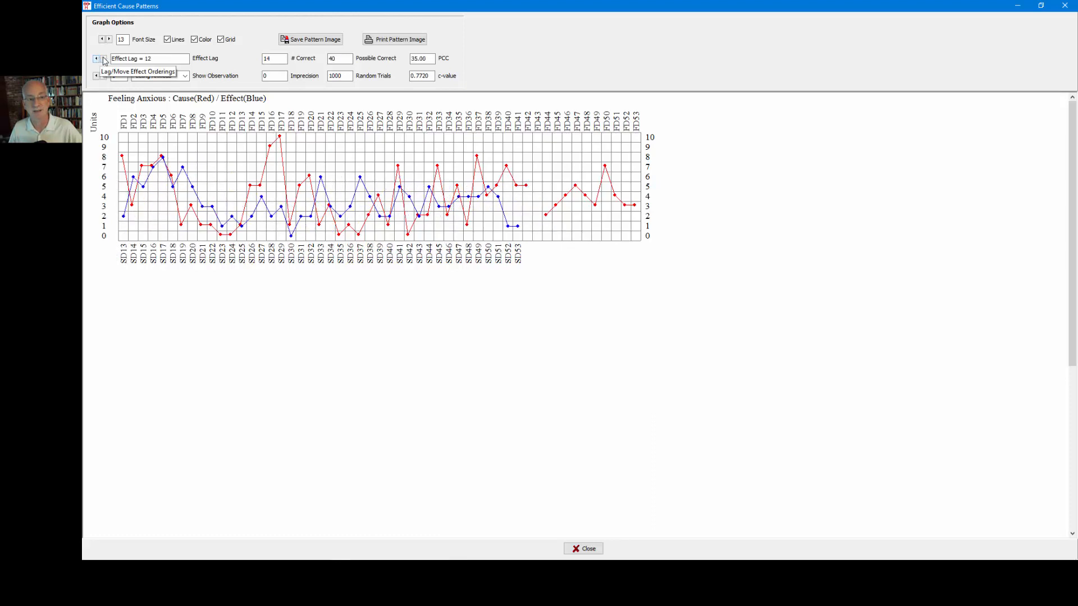
left_click(104, 58)
left_click(104, 58)
left_click(103, 59)
left_click(104, 58)
left_click(104, 59)
left_click(104, 58)
left_click(103, 59)
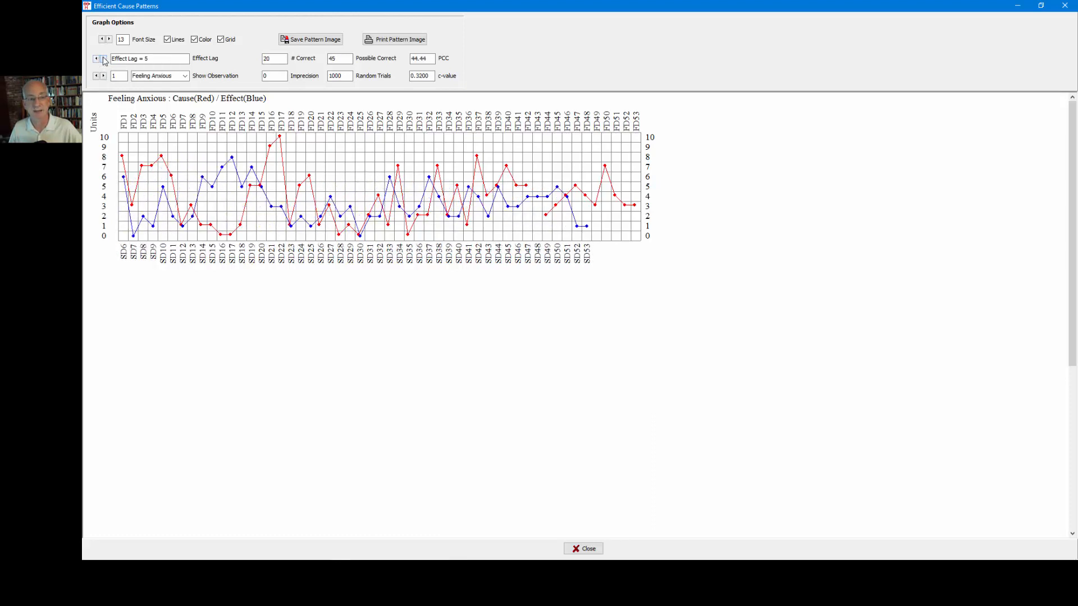
left_click(104, 58)
left_click(104, 59)
left_click(104, 58)
left_click(104, 59)
left_click(104, 58)
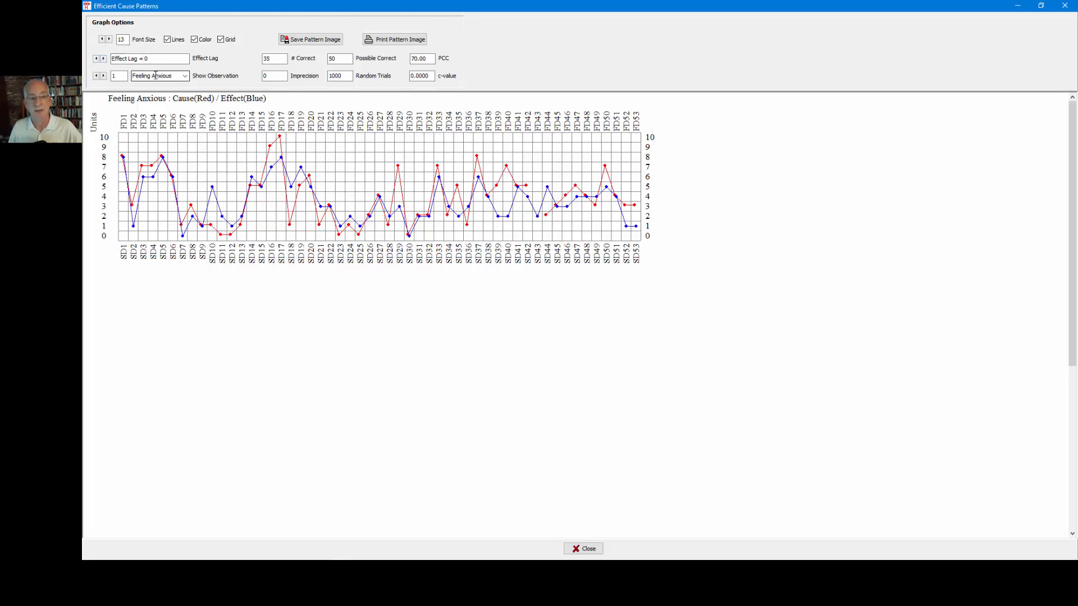
- Plot Feeling Incompetent, Feeling Nervous and observation number 12 one after another
left_click(185, 77)
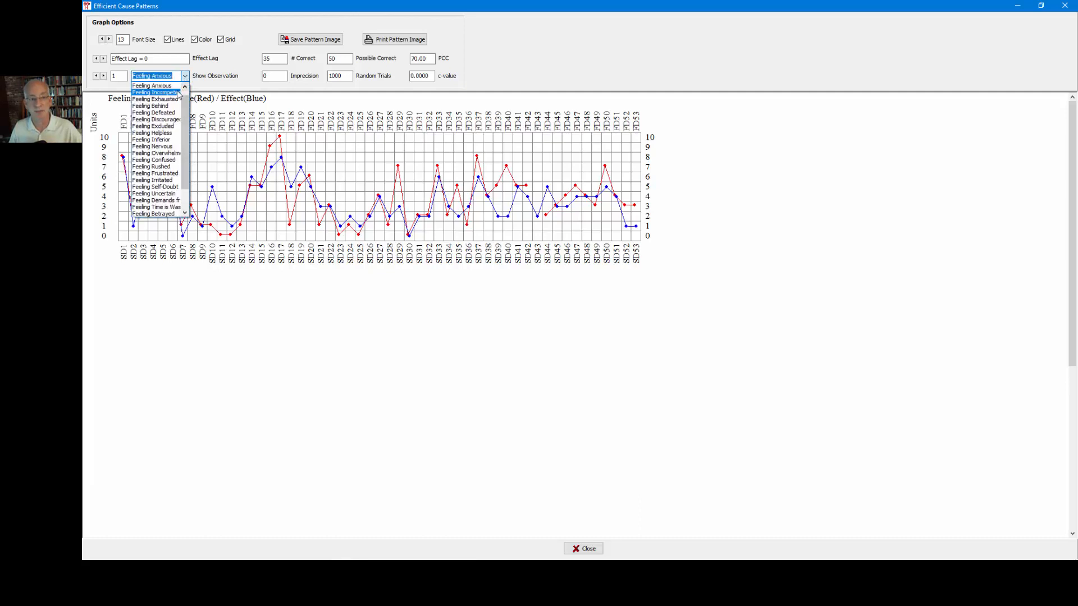
left_click(178, 93)
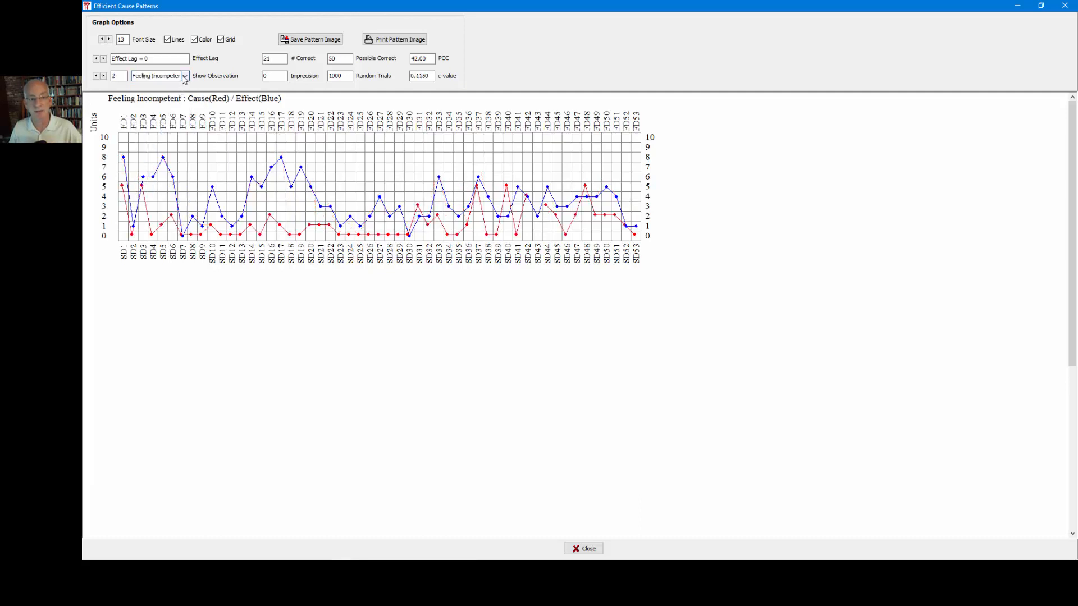
left_click(185, 76)
left_click(163, 140)
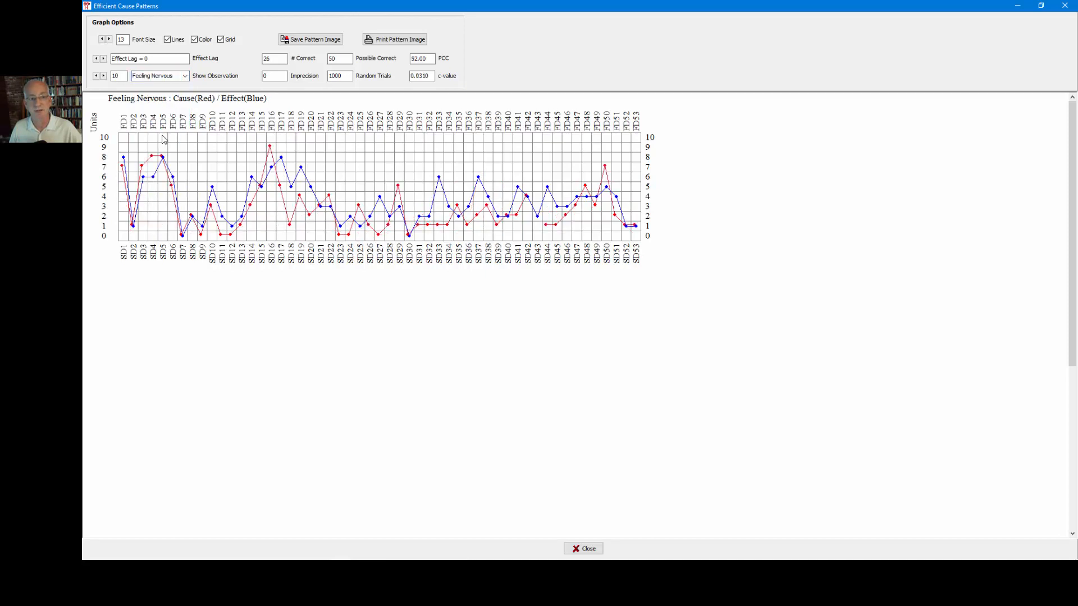
left_click_drag(121, 77, 107, 76)
type("12")
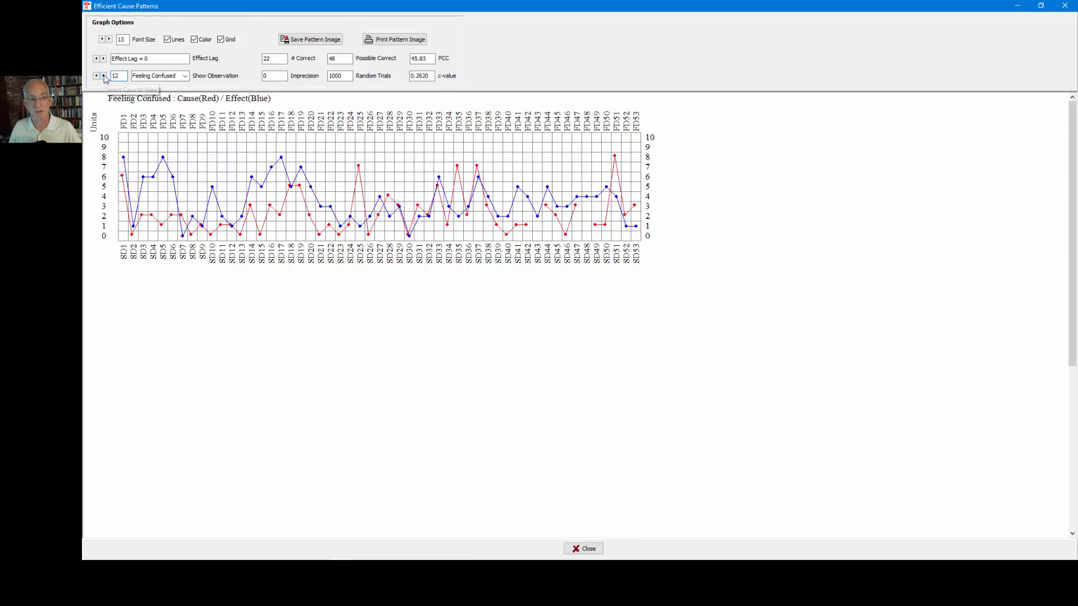
- Step through the neighbouring observations up to number 15, Feeling Irritated
left_click(104, 76)
left_click(96, 76)
left_click(104, 75)
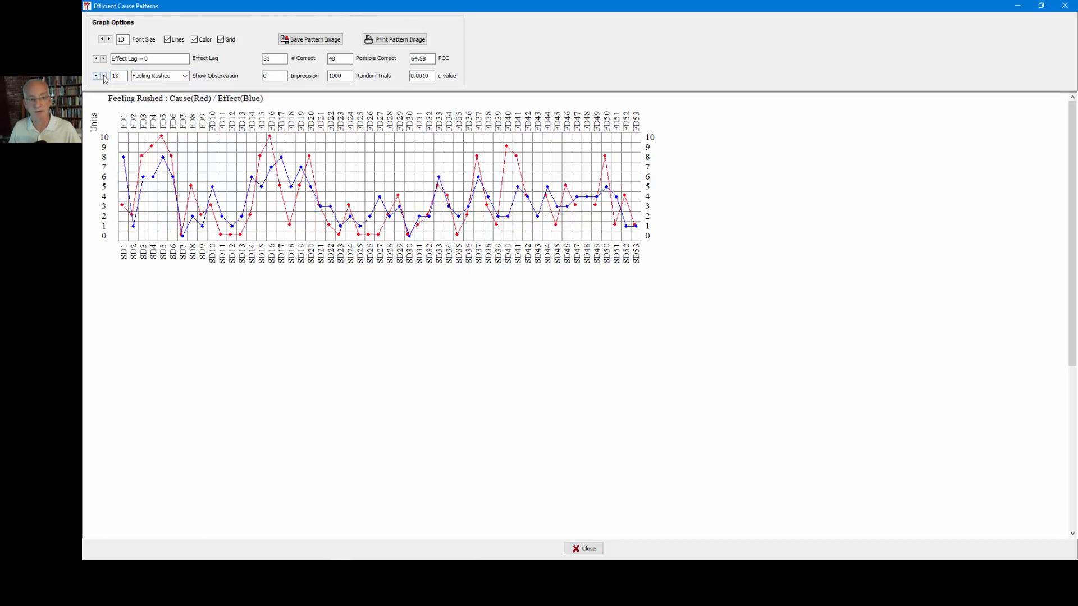
left_click(103, 76)
left_click(104, 75)
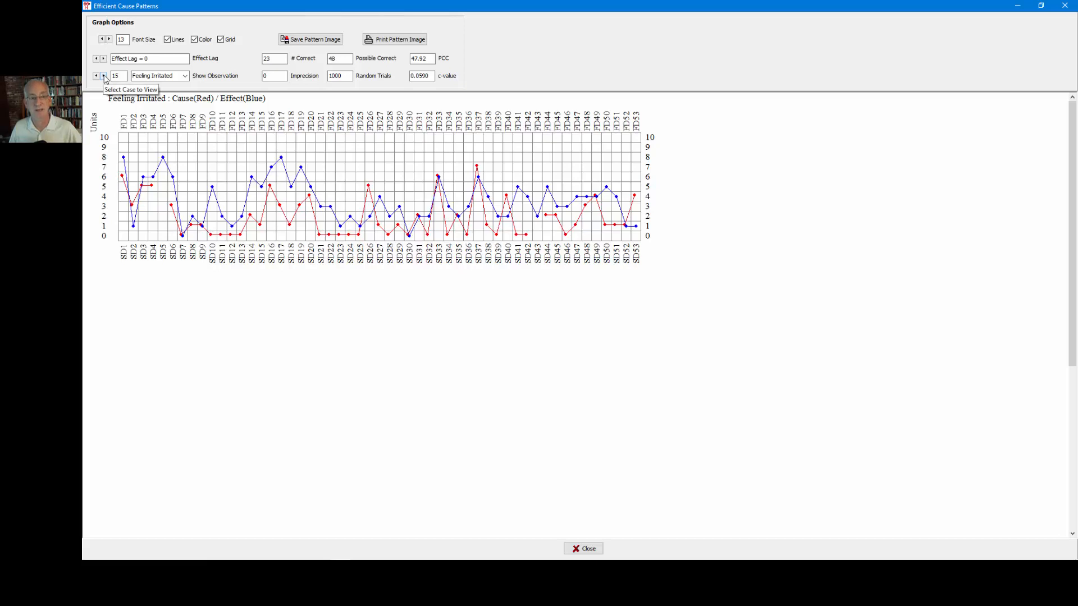
- Open the save dialog for the pattern image and cancel it
left_click(308, 43)
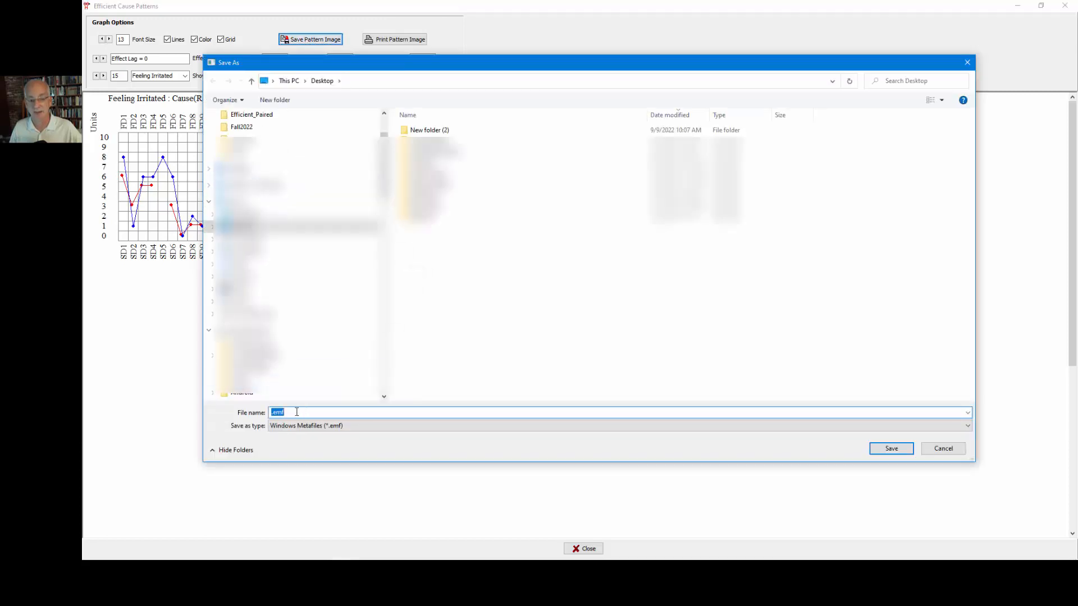
left_click(935, 449)
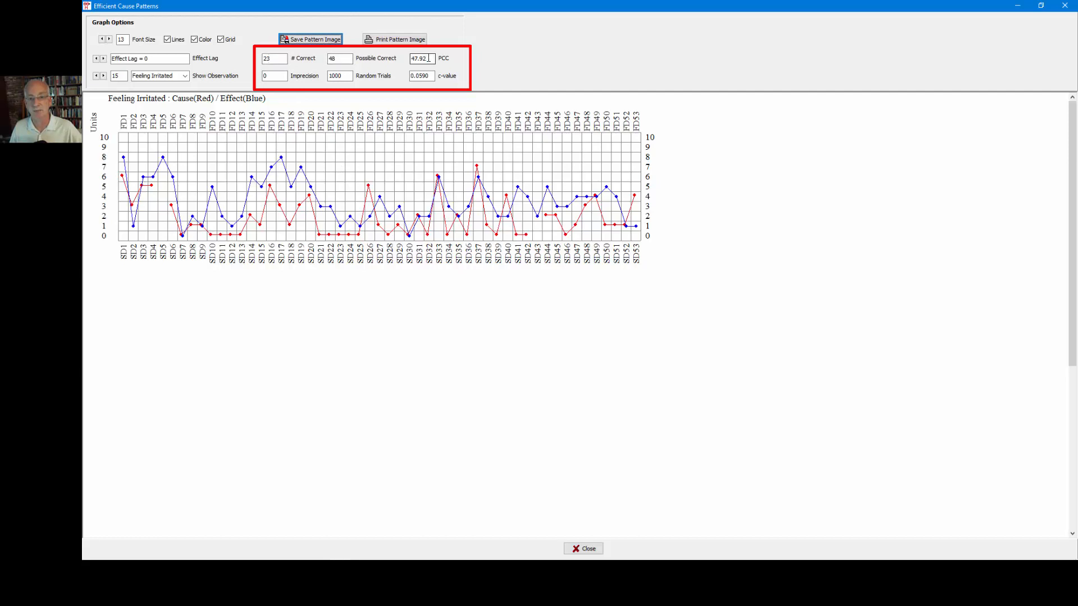
- Check the PCC value for Feeling Irritated and switch the plot to Feeling Anxious
left_click_drag(429, 58, 410, 59)
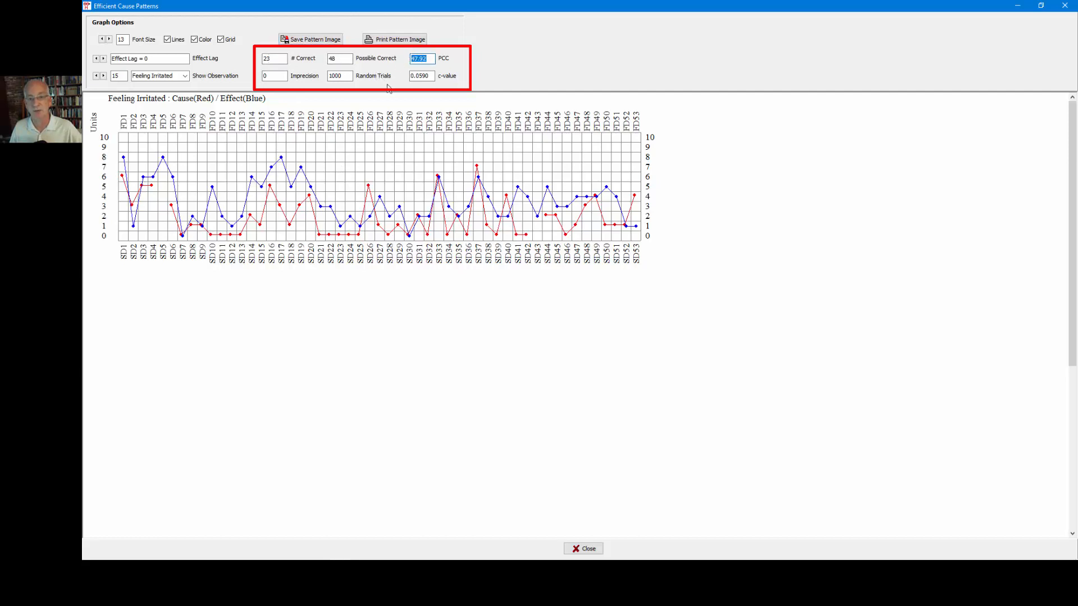
left_click(185, 76)
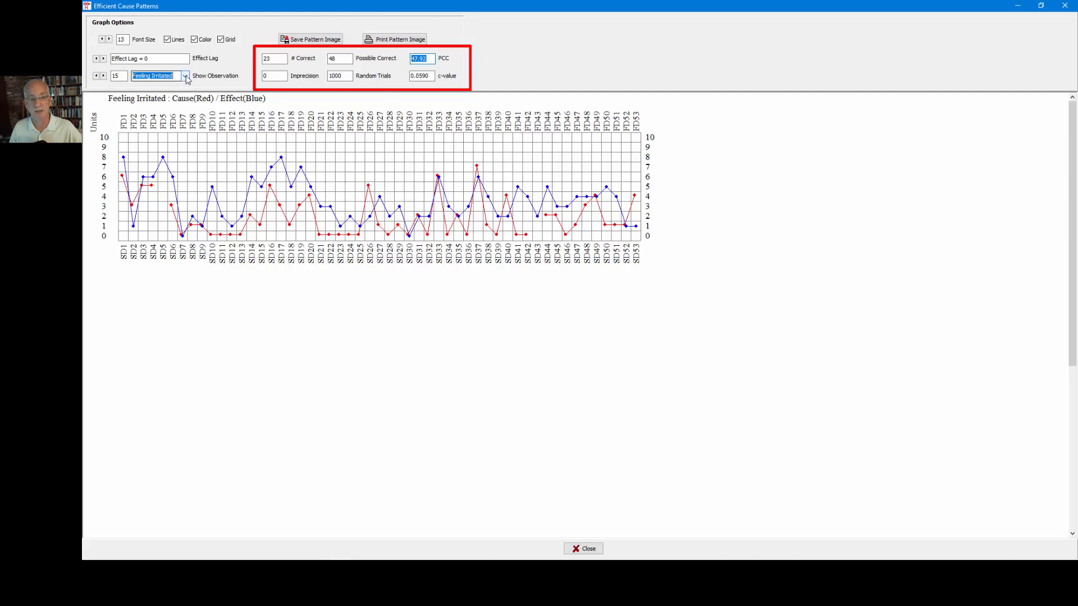
left_click_drag(186, 122, 185, 95)
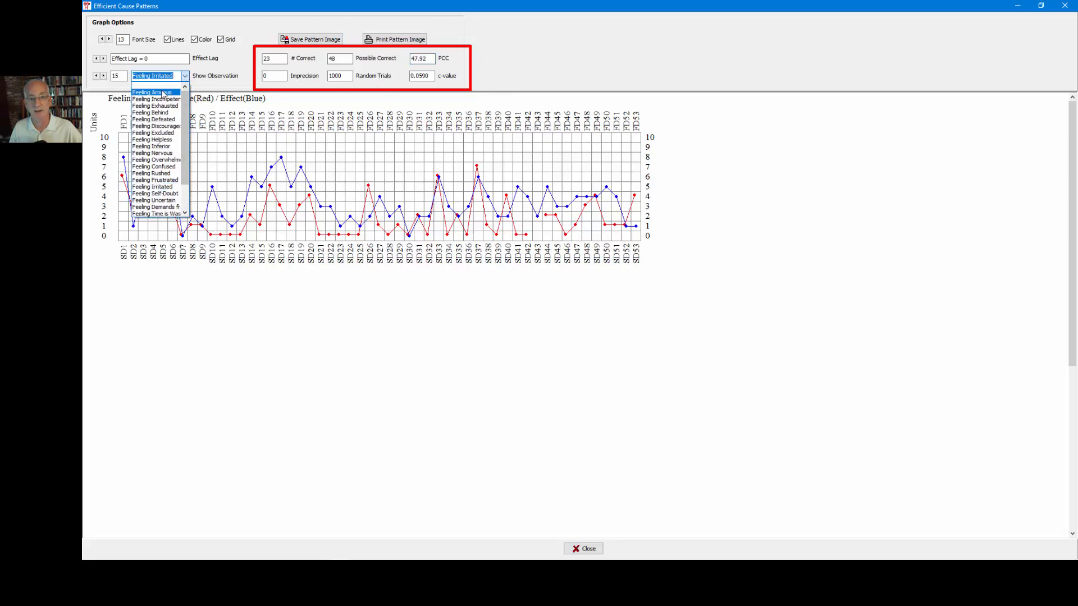
left_click(161, 92)
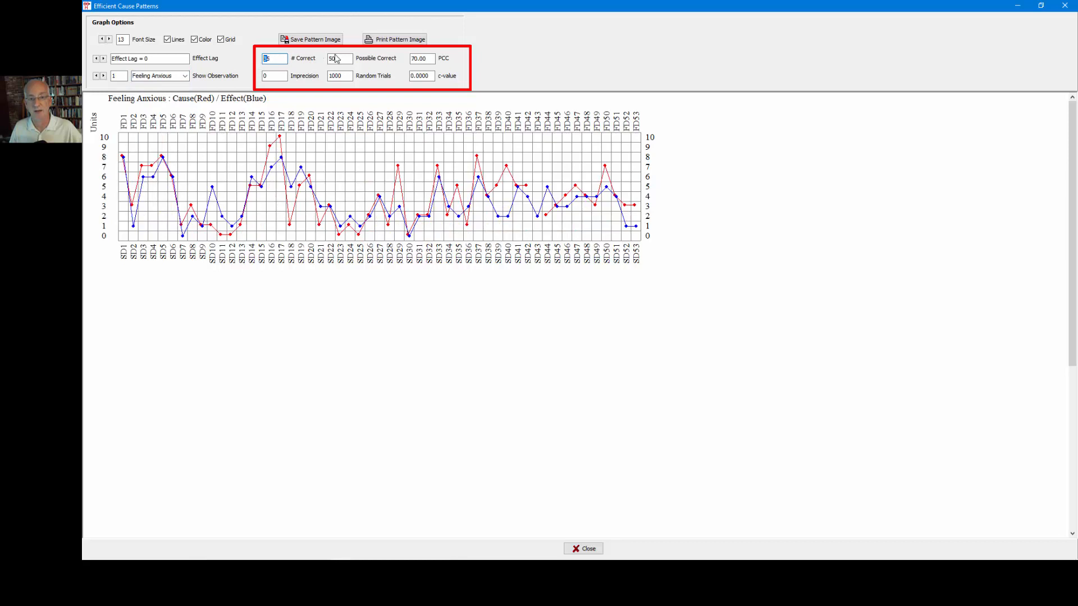
- Examine the possible correct, PCC, random trials and c-value figures for Feeling Anxious
left_click_drag(338, 59, 326, 57)
left_click_drag(426, 59, 409, 59)
left_click(340, 79)
key("Tab")
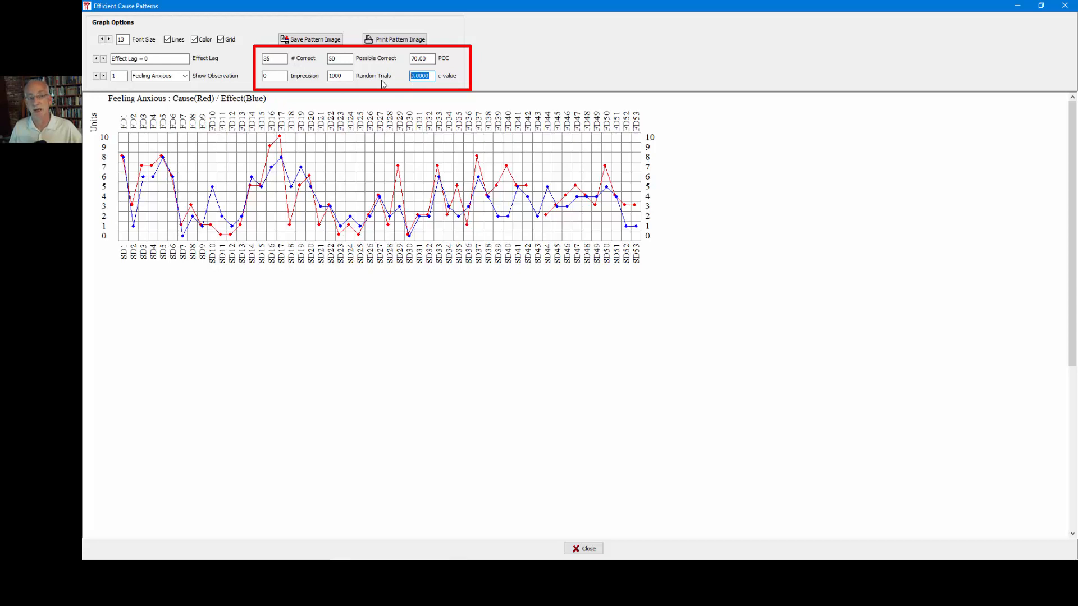
- Close the pattern graph, set the ordinal classifications to Full, and reopen the pattern examination
left_click(584, 549)
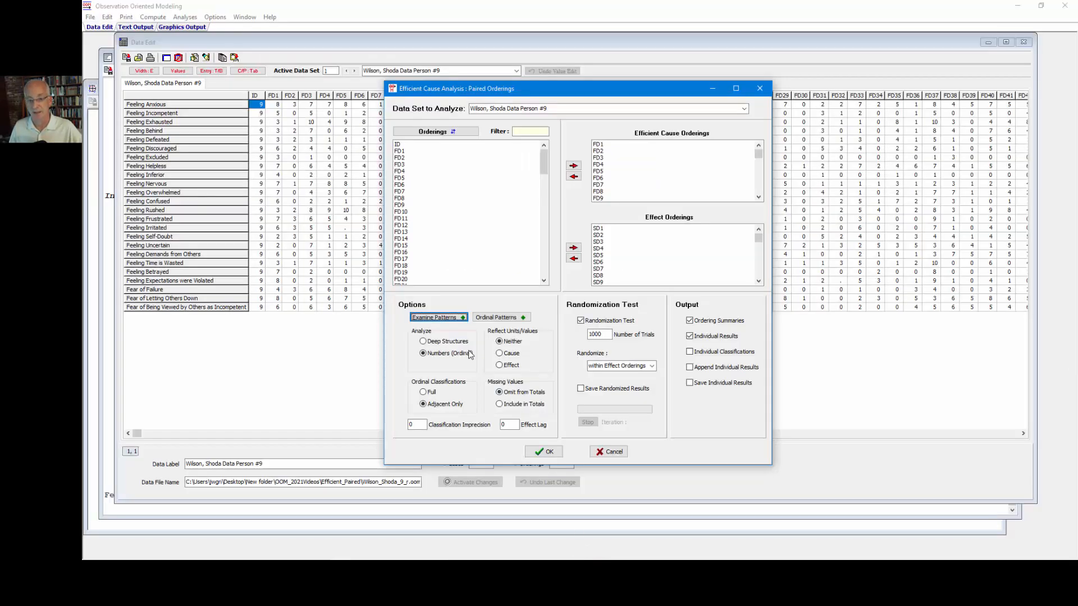
left_click(431, 392)
left_click(435, 319)
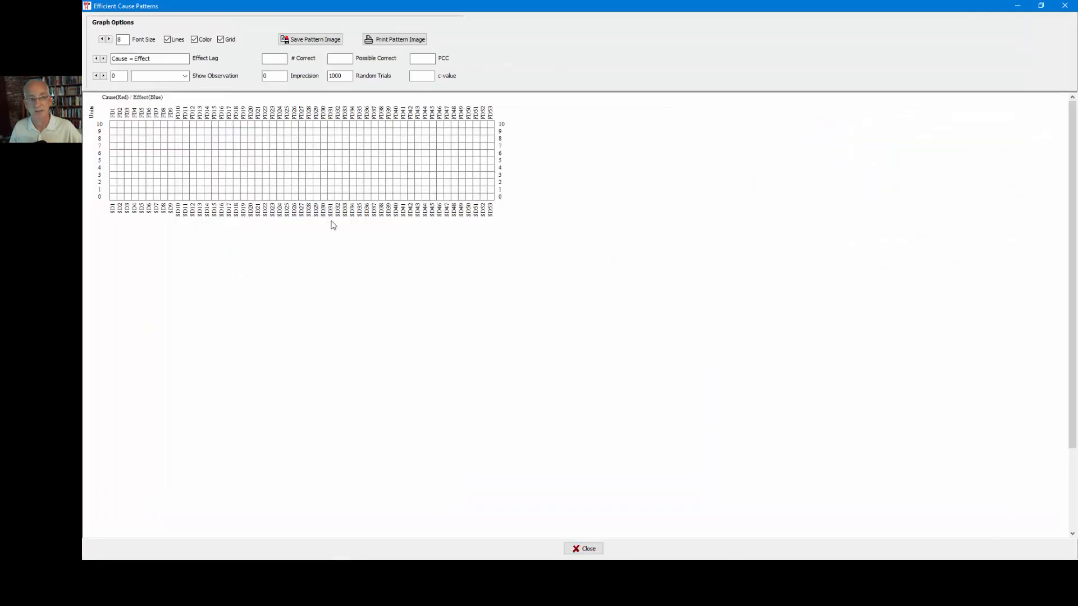
- Hide the grid on the pattern graph and enlarge its font size to 13
left_click(221, 39)
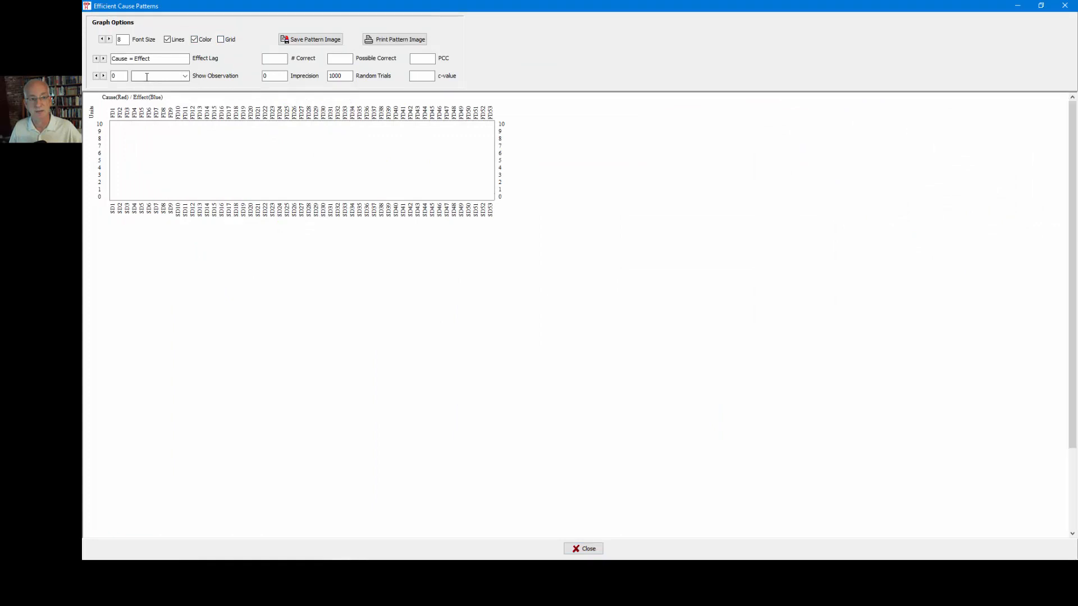
left_click(109, 39)
left_click(109, 38)
left_click(109, 38)
left_click(109, 39)
left_click(109, 39)
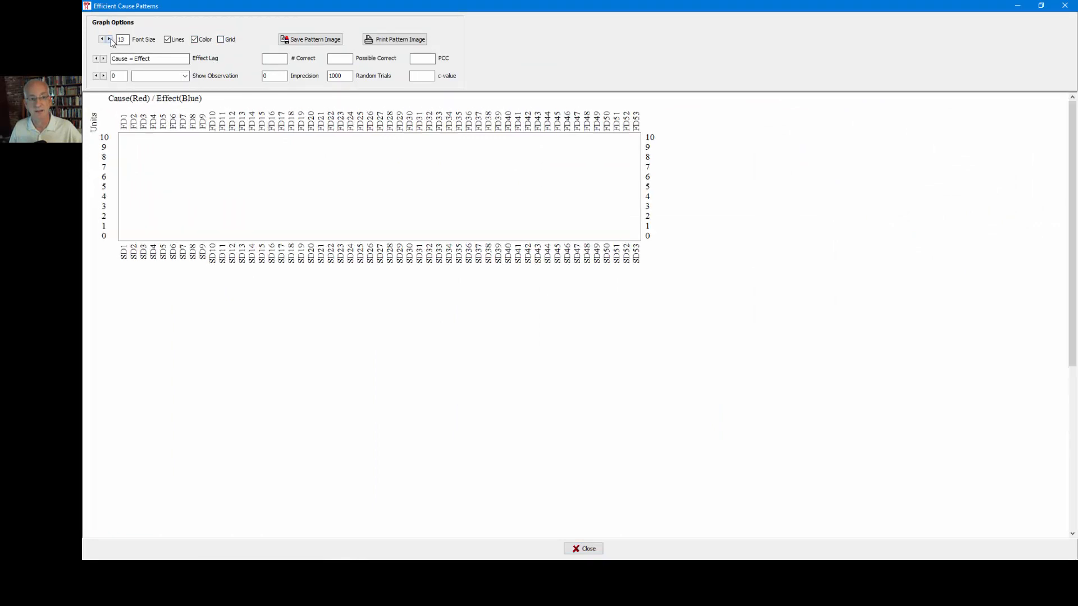
- Show the Feeling Anxious observation on the graph and check its PCC value
left_click(185, 76)
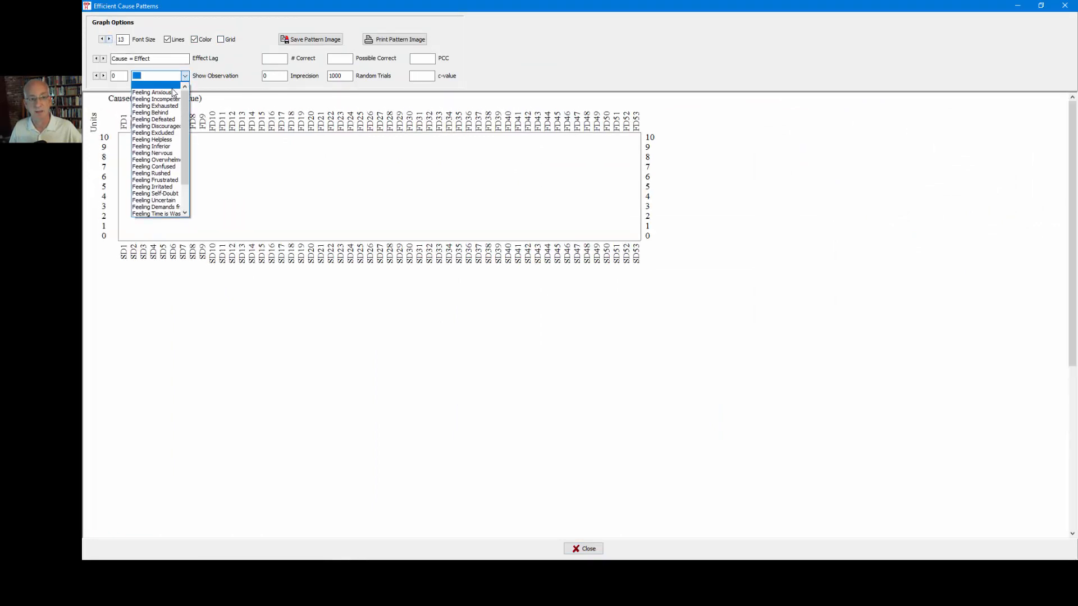
left_click(172, 89)
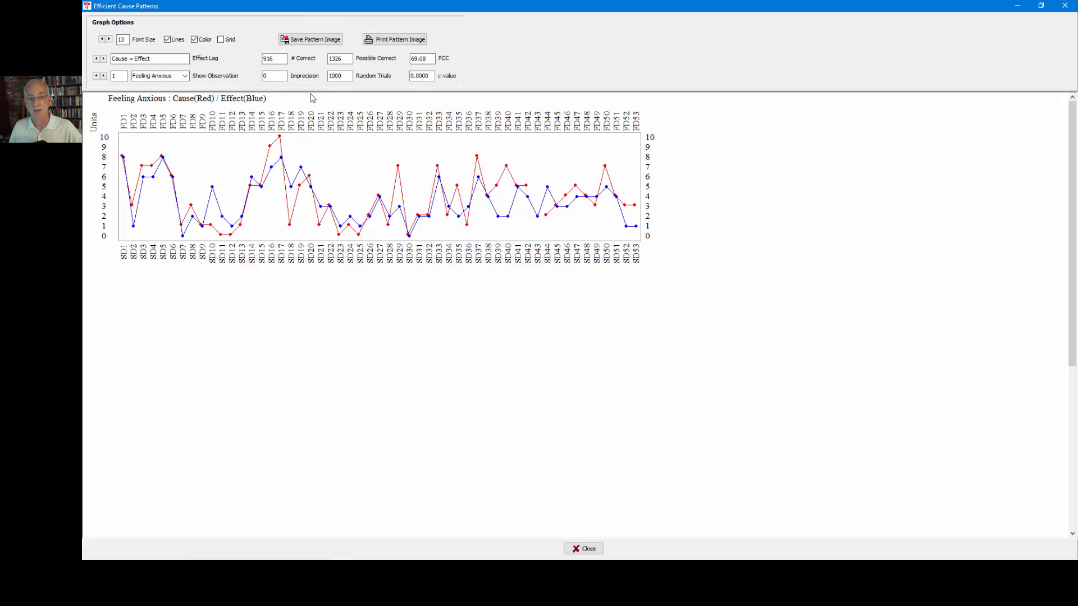
double_click(419, 58)
key("BackSpace")
key("ctrl+z")
- Advance through the observations to Feeling Discouraged, the sixth one, and check its PCC and c-value
left_click(104, 76)
left_click(103, 76)
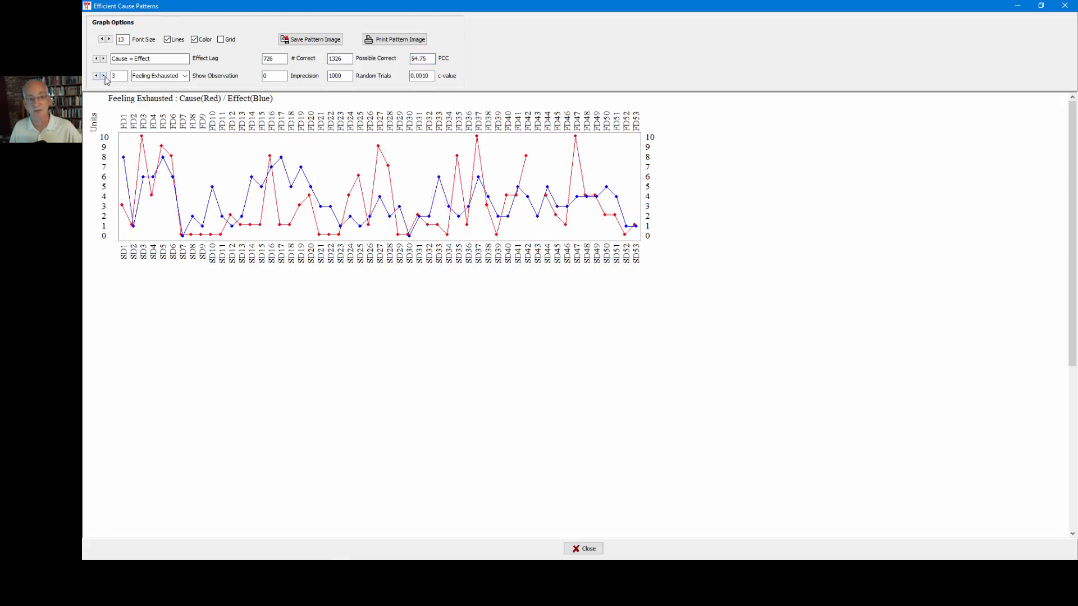
left_click(104, 76)
left_click(104, 75)
left_click(104, 76)
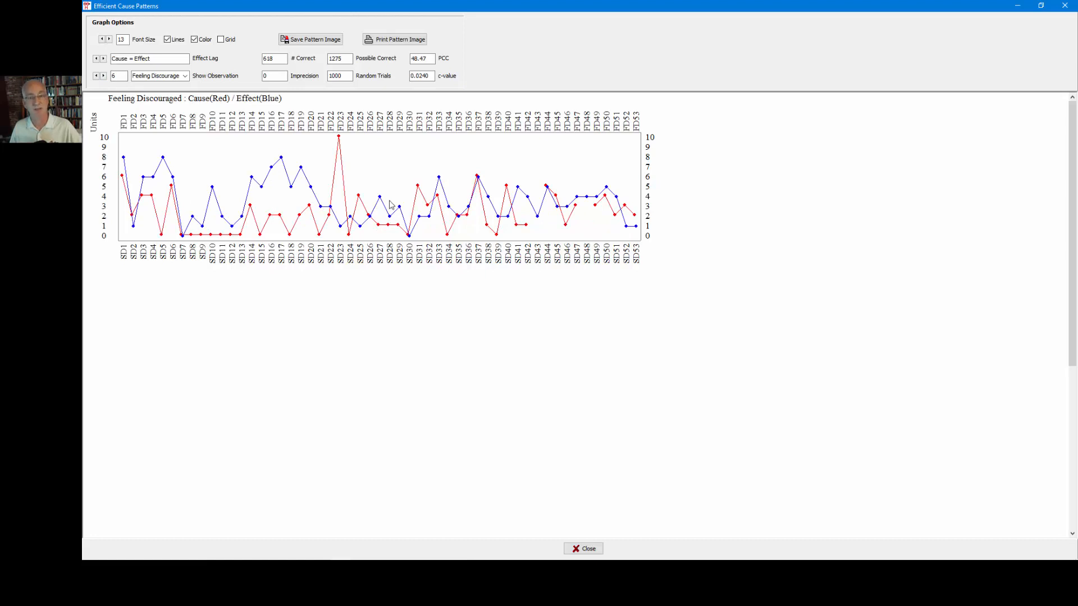
double_click(427, 62)
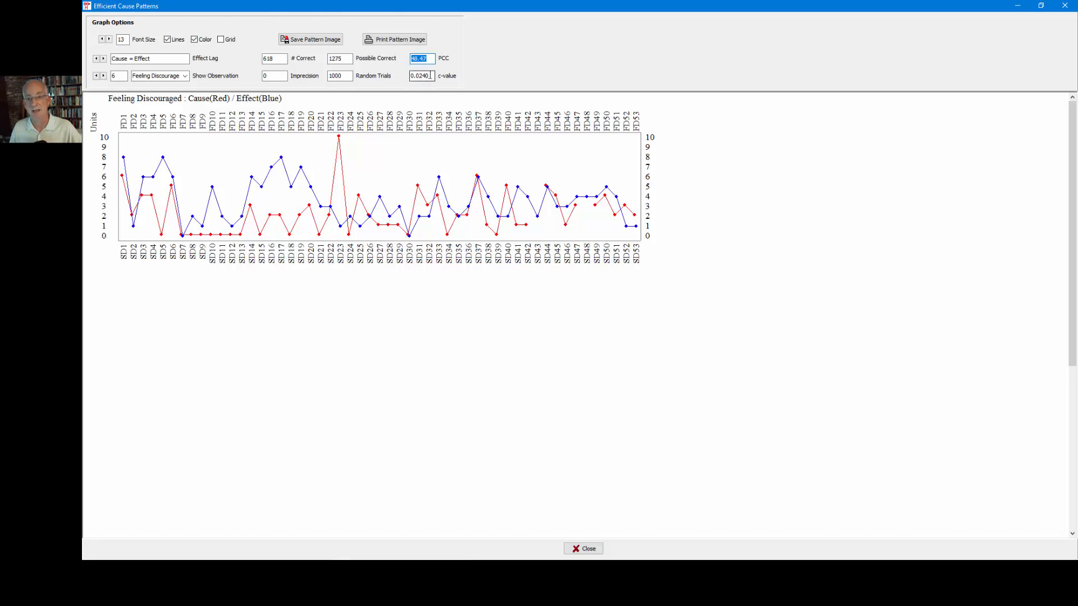
double_click(431, 75)
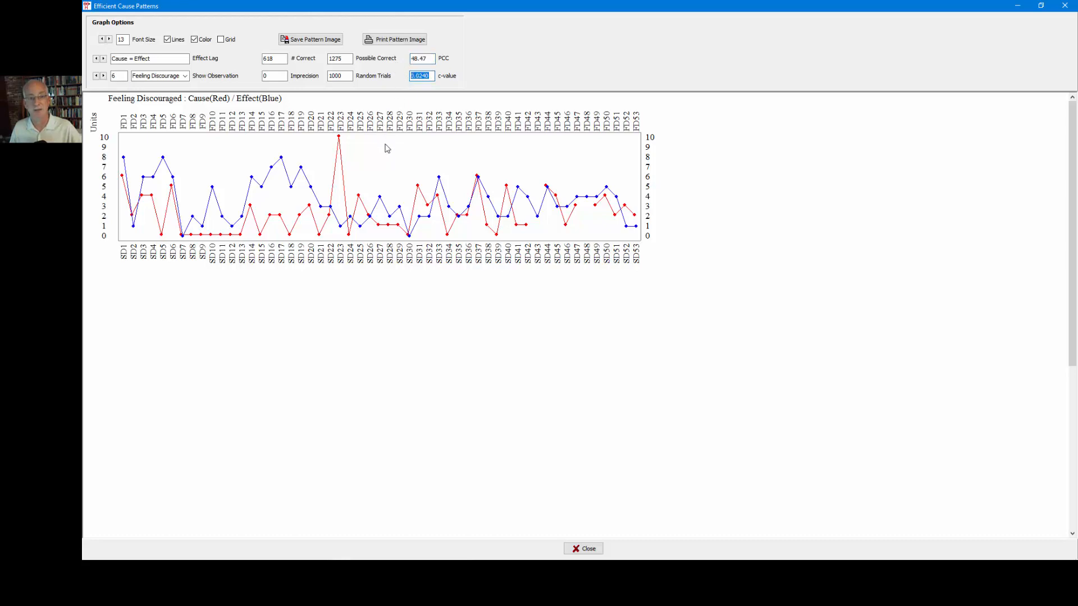